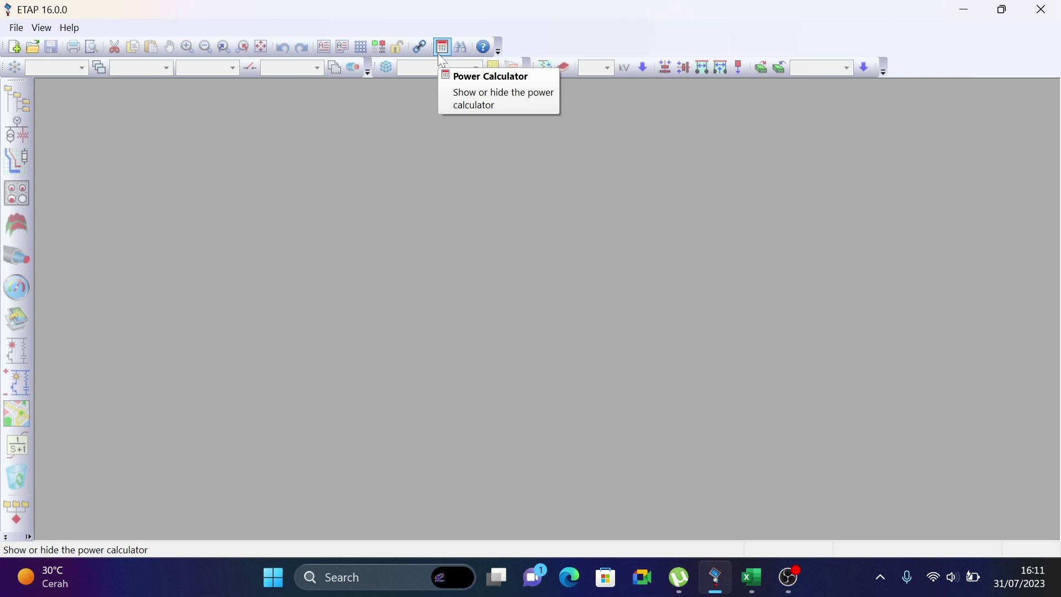
- Open the Power Calculator, choose apparent power as the fixed quantity and set the power unit to kVA
click(441, 53)
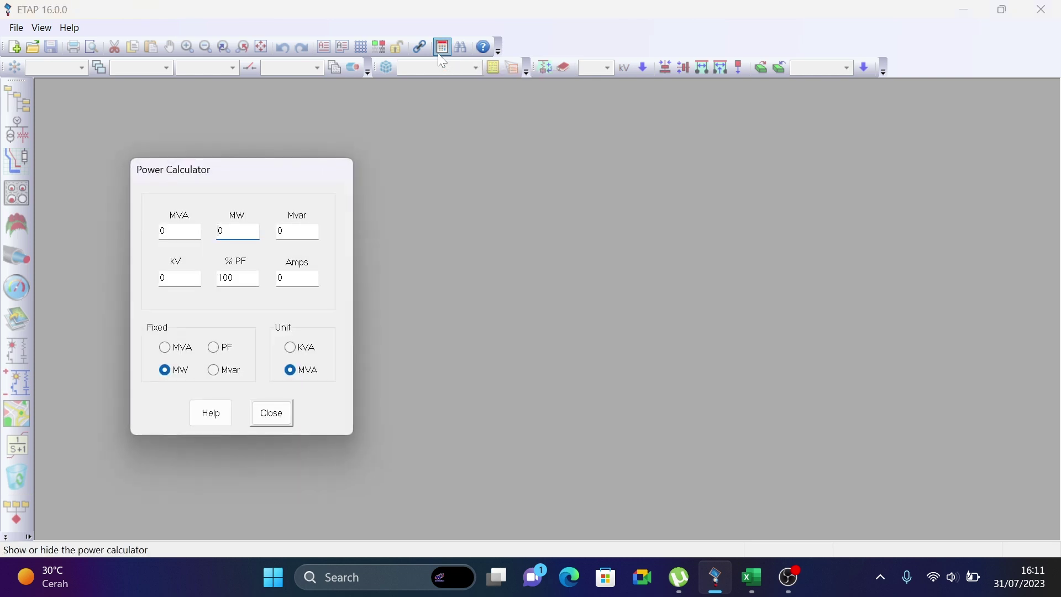
drag(245, 178, 489, 143)
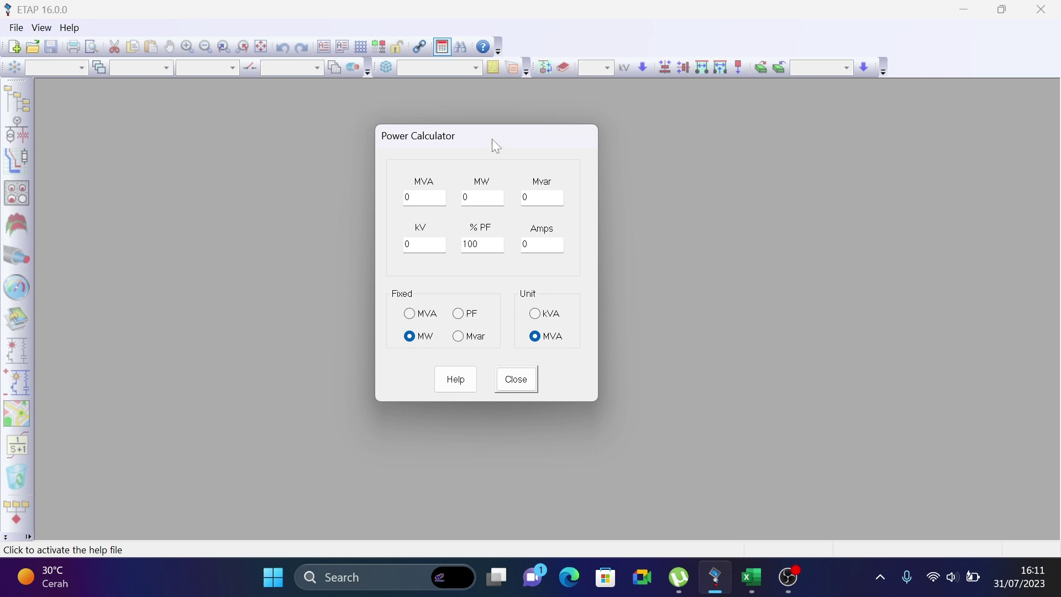
drag(492, 139, 517, 133)
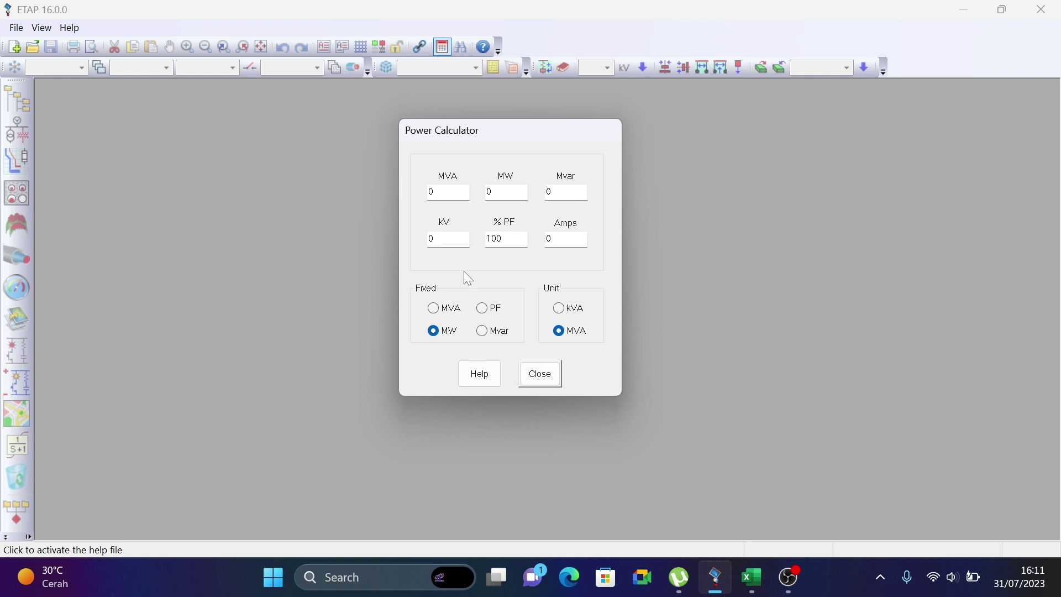
click(435, 309)
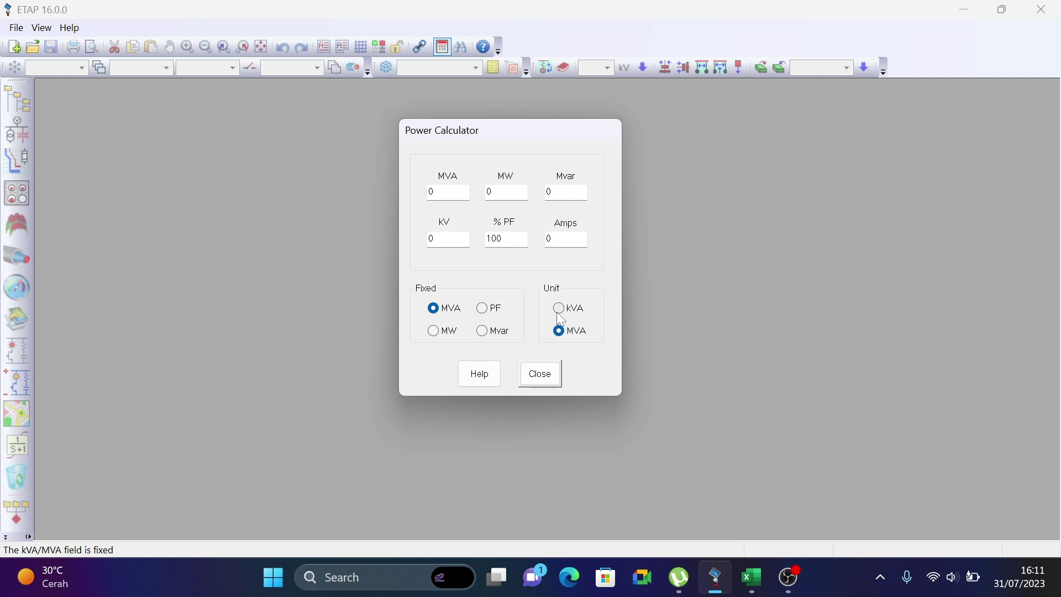
click(558, 310)
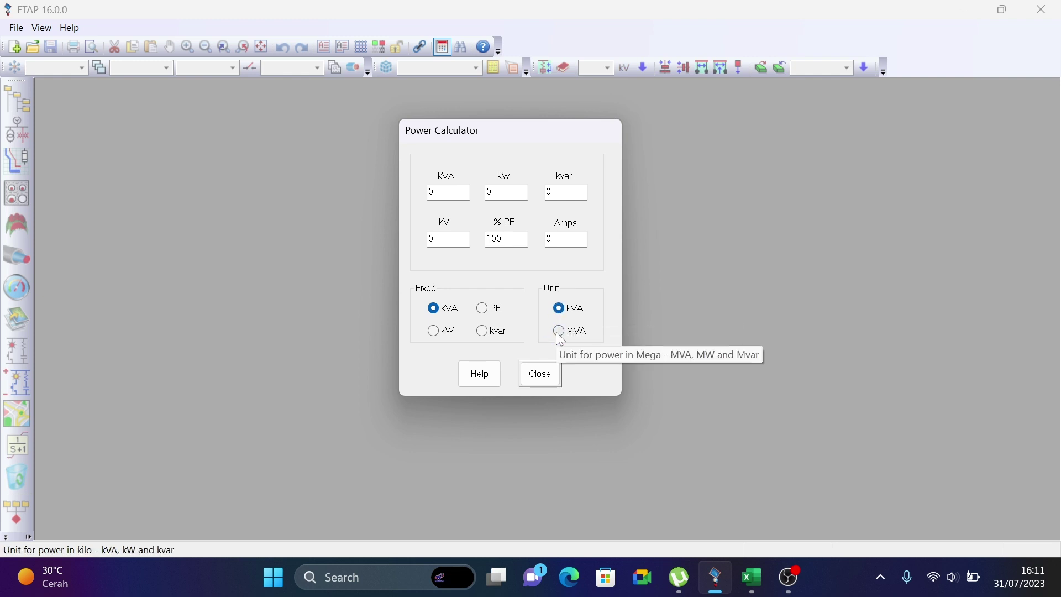
click(557, 334)
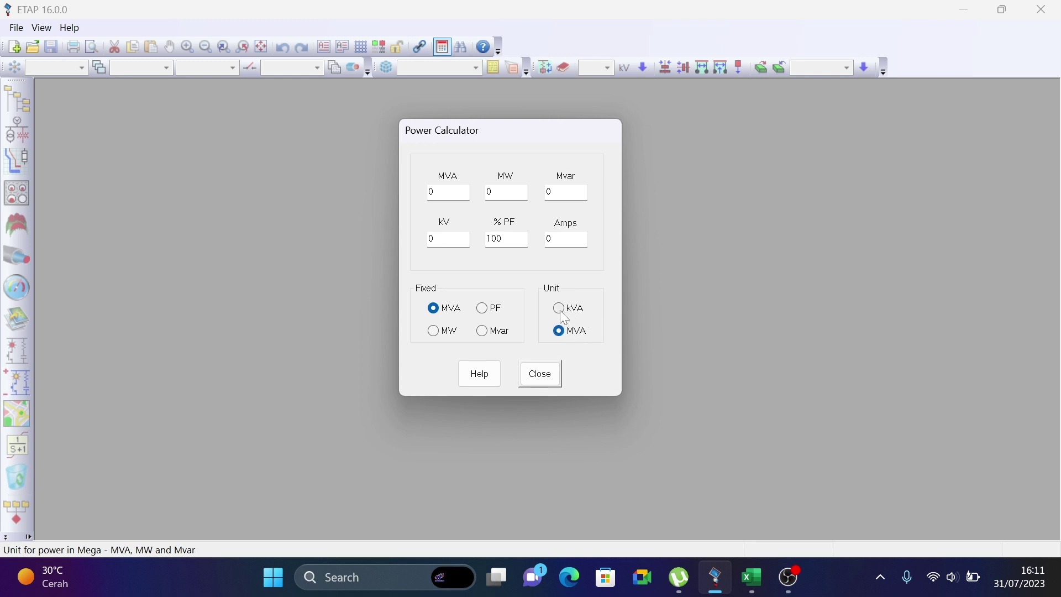
click(559, 310)
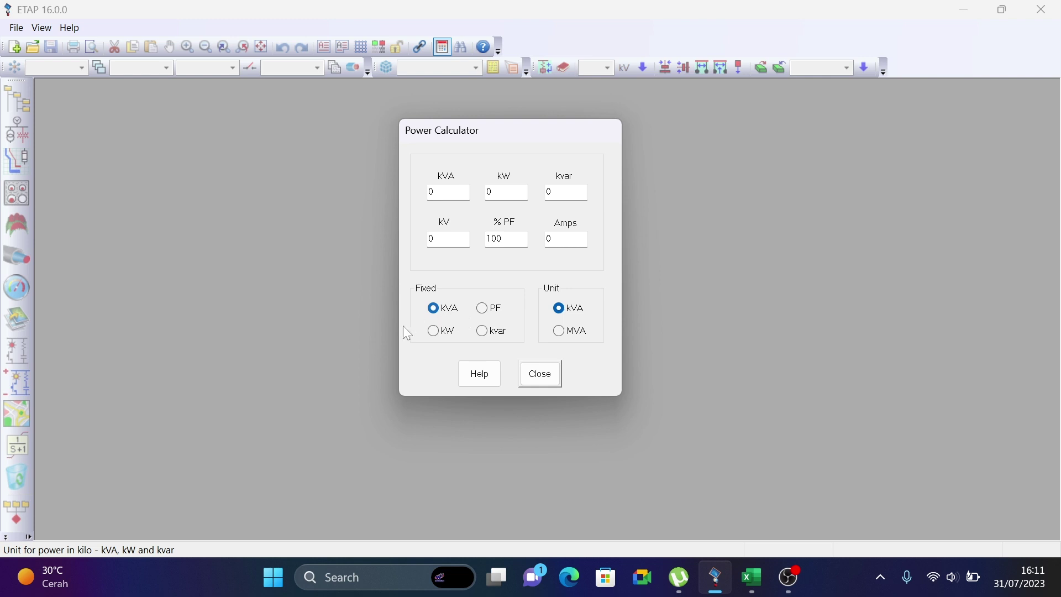
- Calculate the current for an apparent power of 1000 kVA at a voltage of 0.4 kV
click(448, 192)
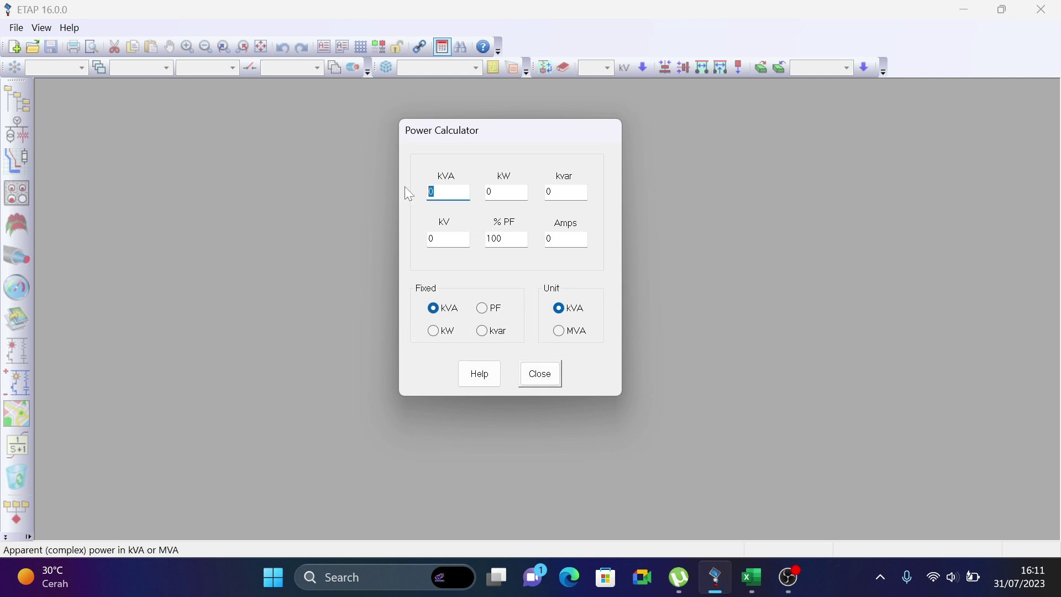
text(1000)
double_click(432, 241)
key(BackSpace)
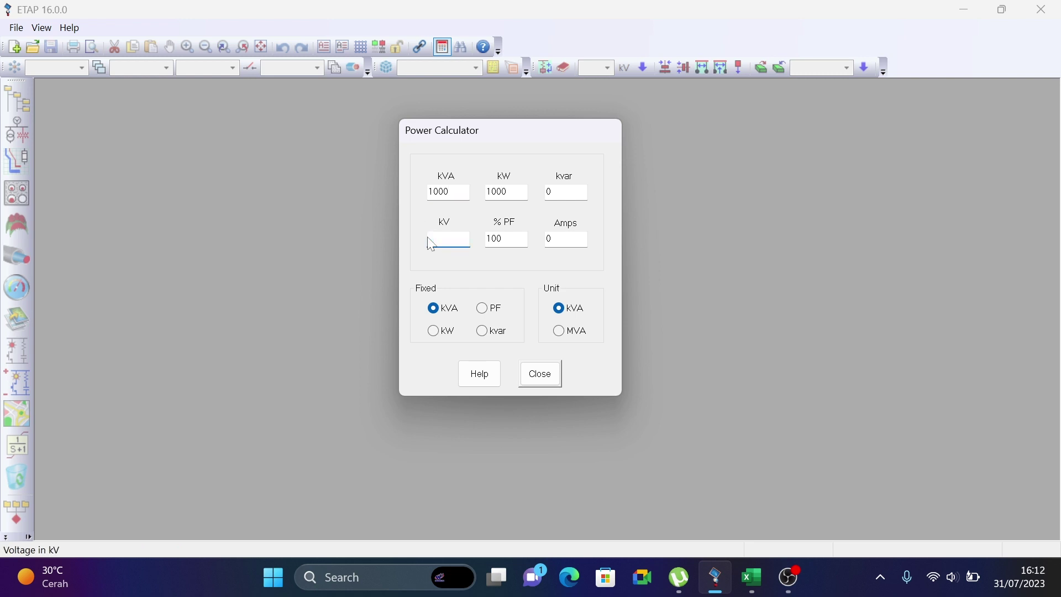
text(0.4)
key(Tab)
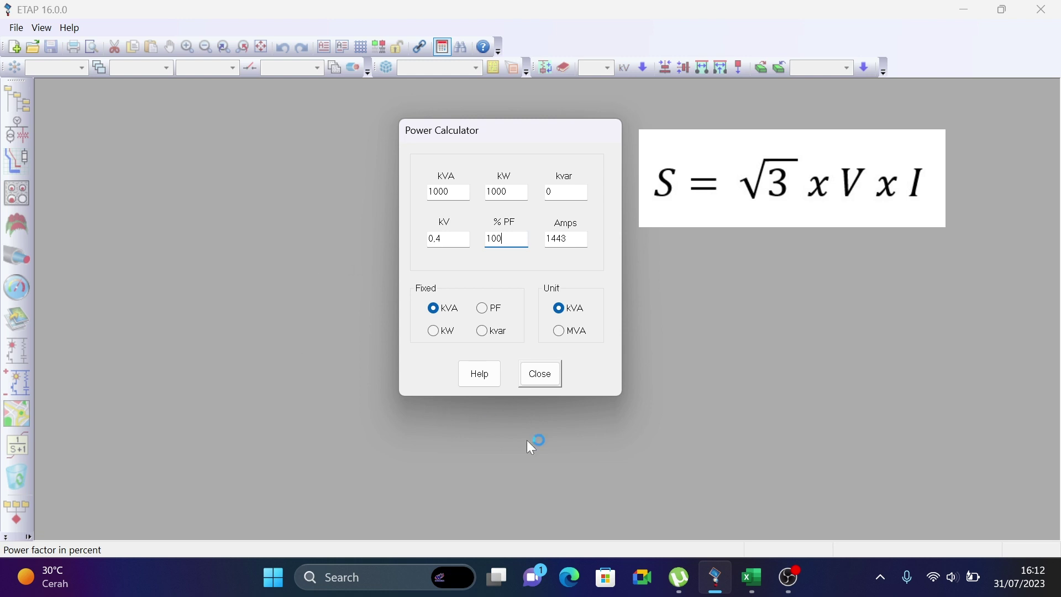
- Switch to the Excel workbook and check the manual current calculation in cell D7
click(767, 583)
click(208, 303)
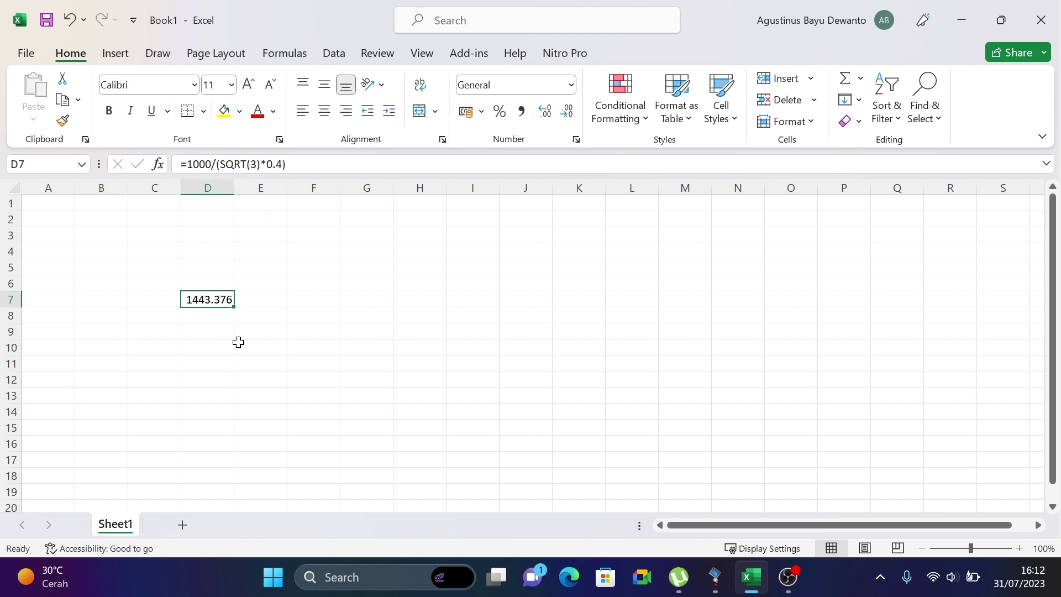
click(224, 334)
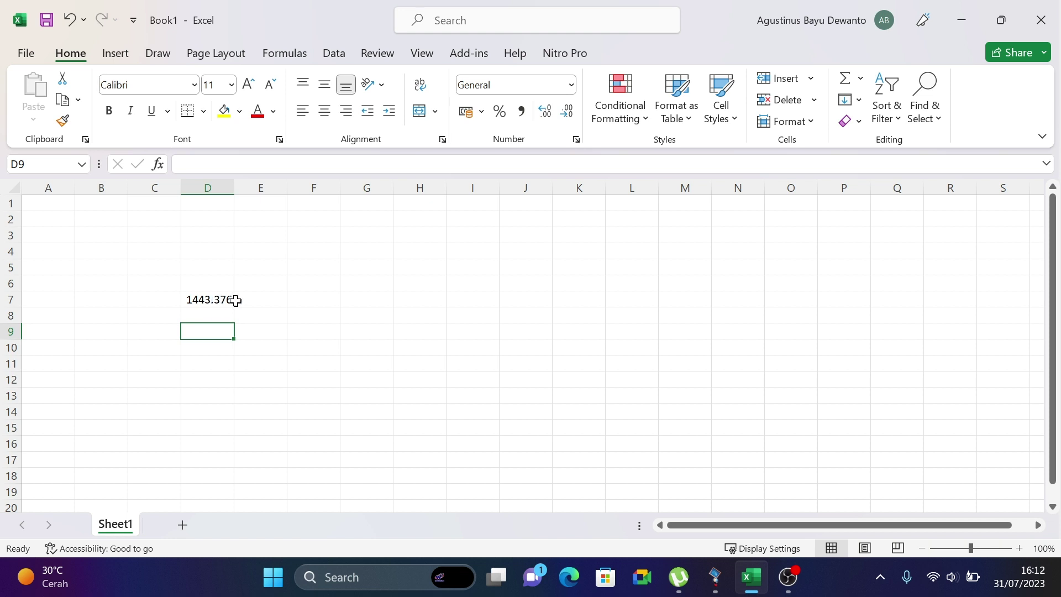
click(238, 301)
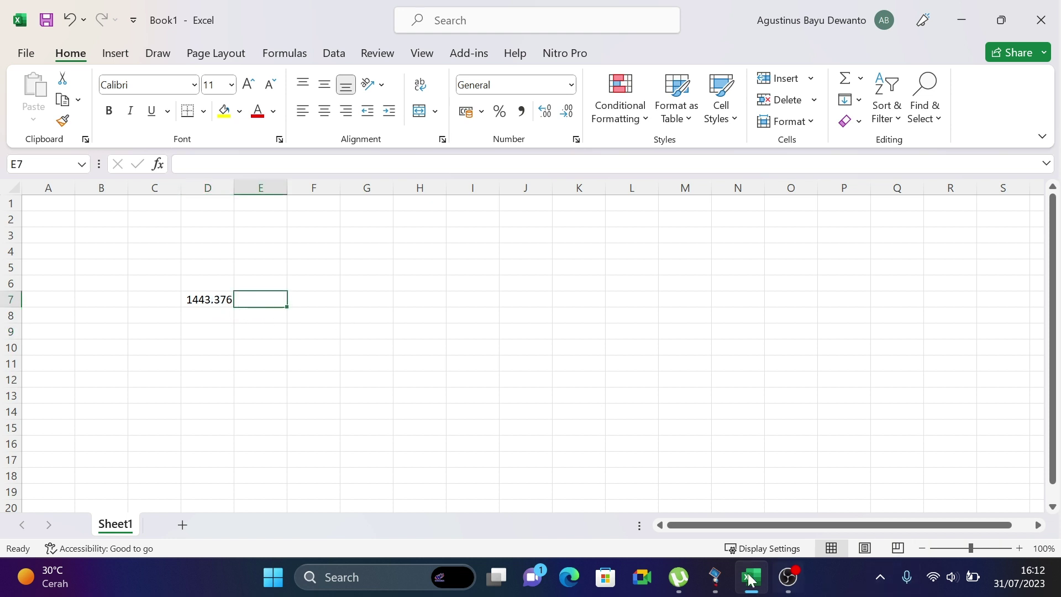
- Return to ETAP and recalculate with an apparent power of 500 kVA and a power factor of 85%
click(716, 578)
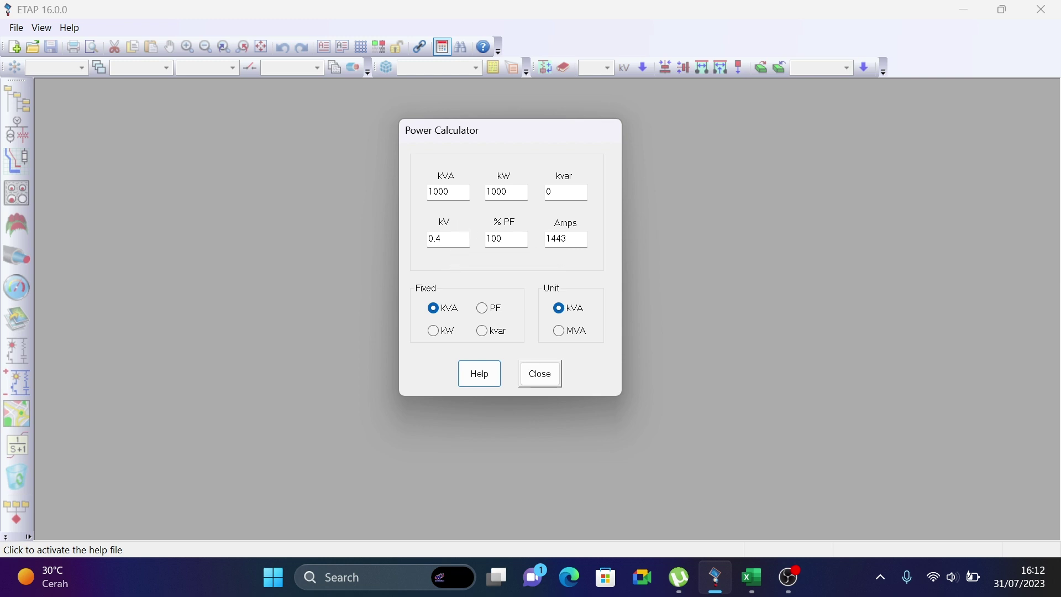
key(Tab)
key(Tab)
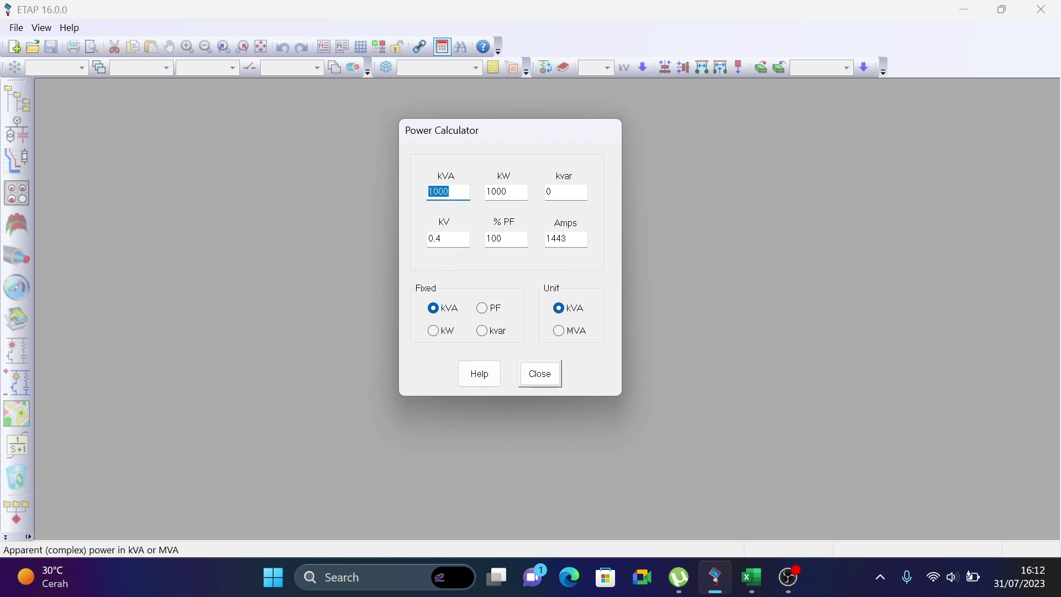
text(500)
click(501, 238)
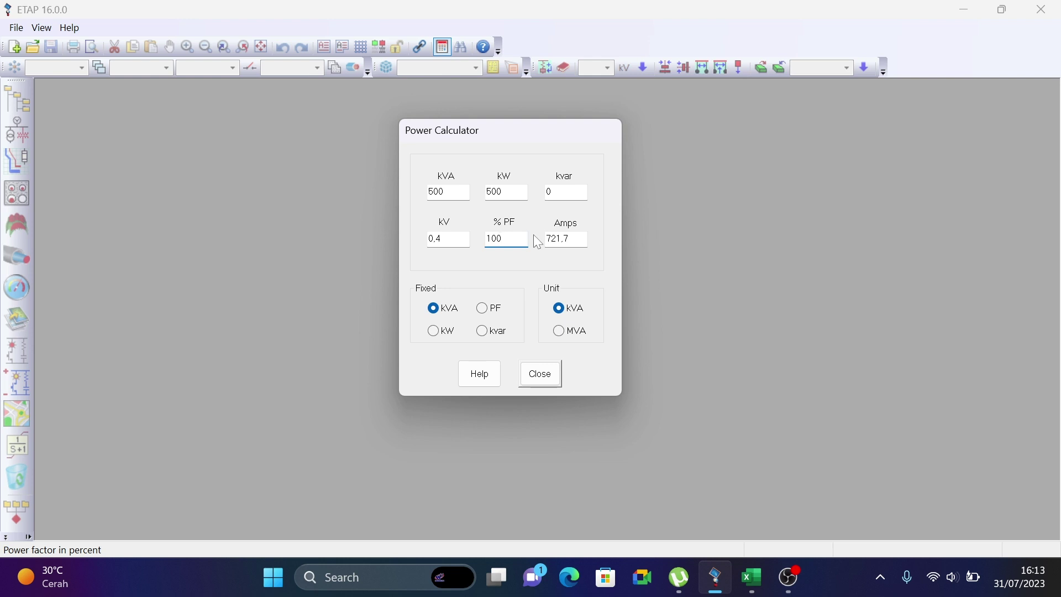
double_click(497, 238)
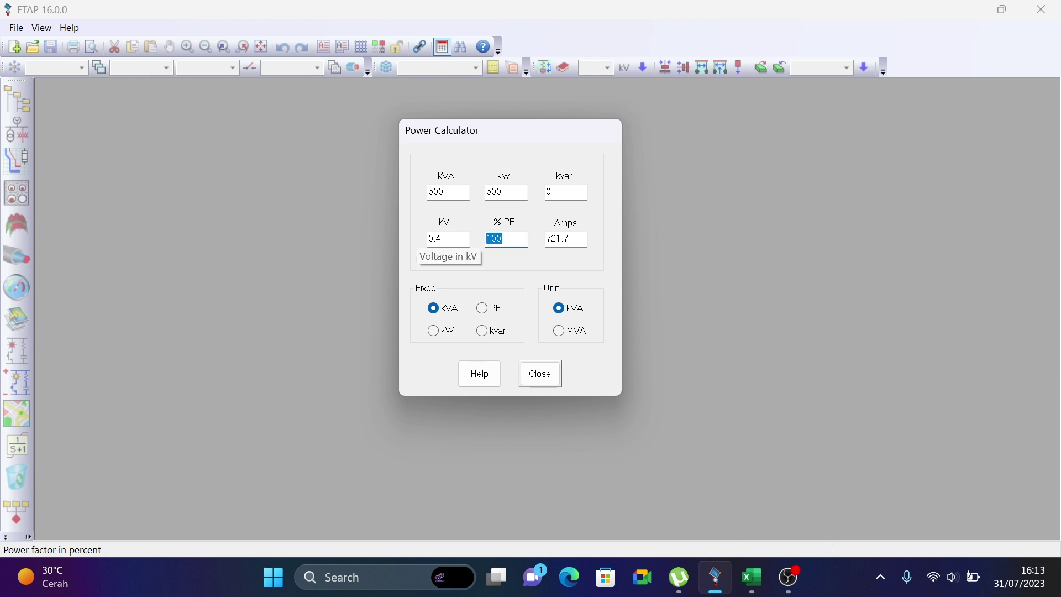
text(85)
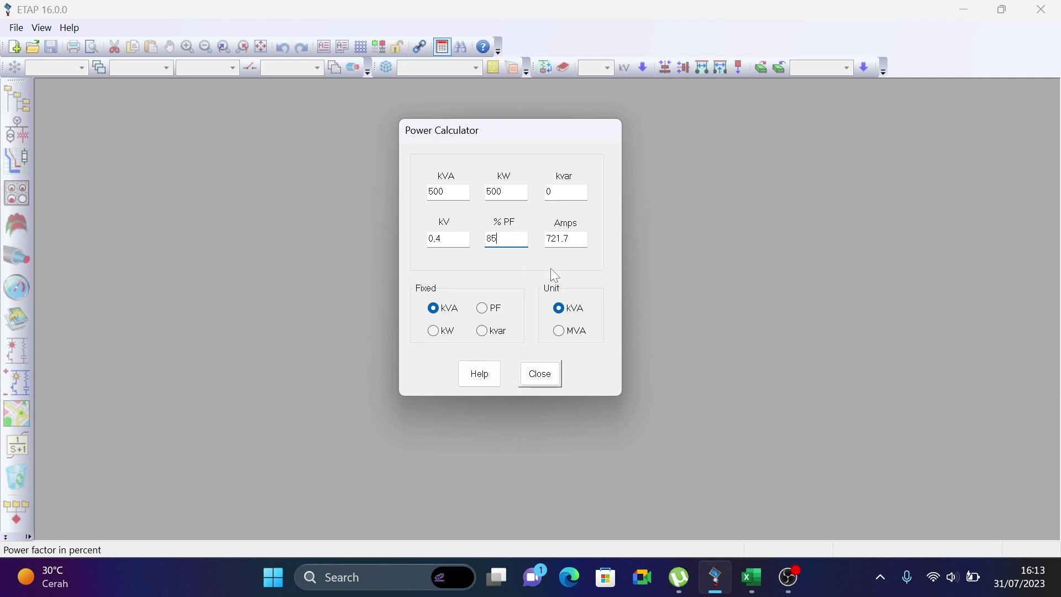
key(Tab)
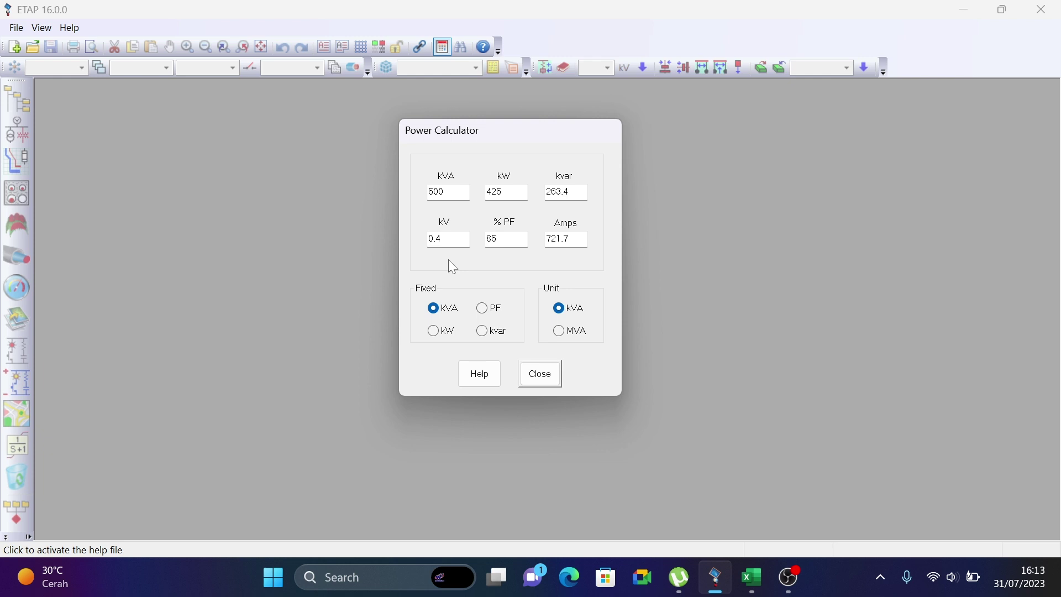
- Choose kW as the fixed quantity and calculate for 1000 kW at a 100% power factor
click(434, 331)
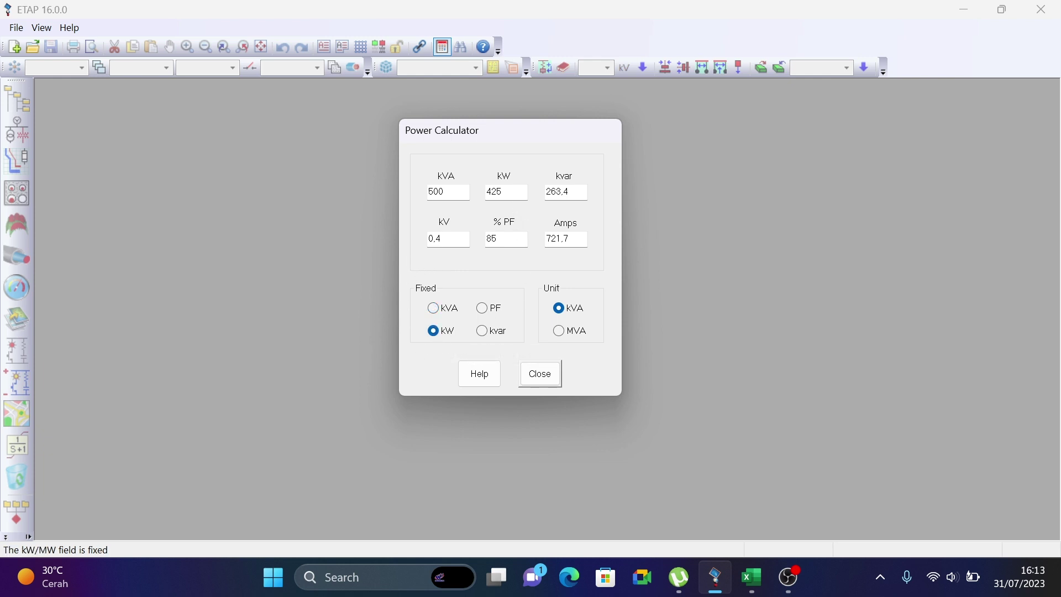
click(489, 193)
text(1000)
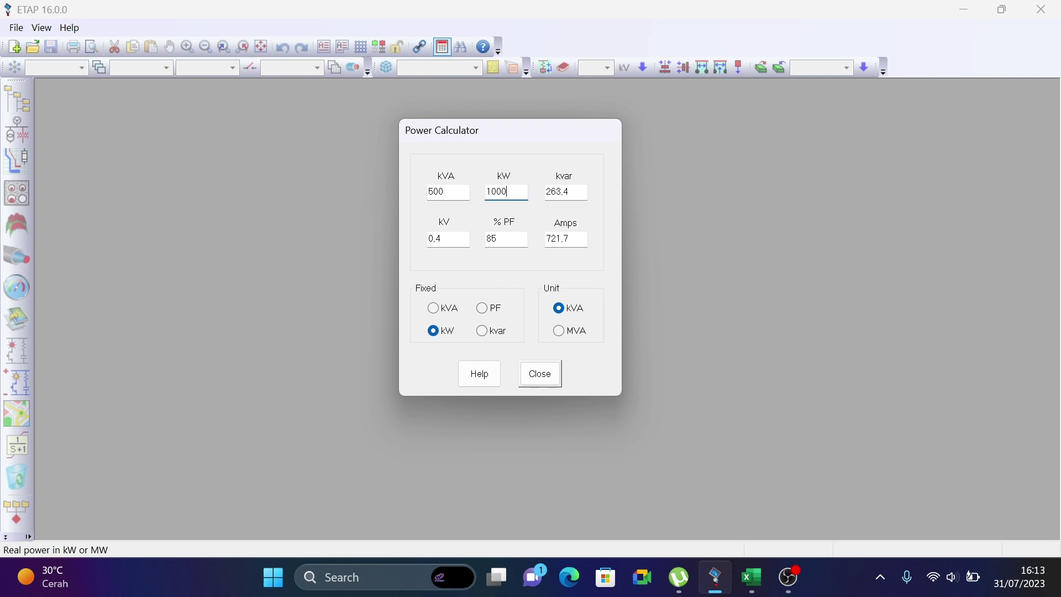
click(491, 239)
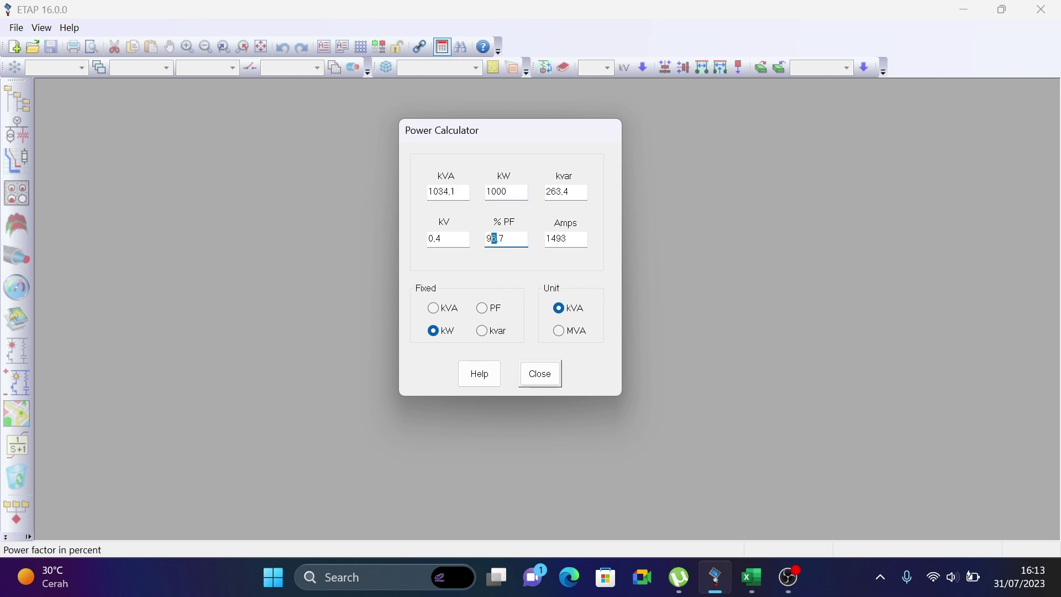
double_click(491, 238)
key(shift+End)
text(100)
key(Tab)
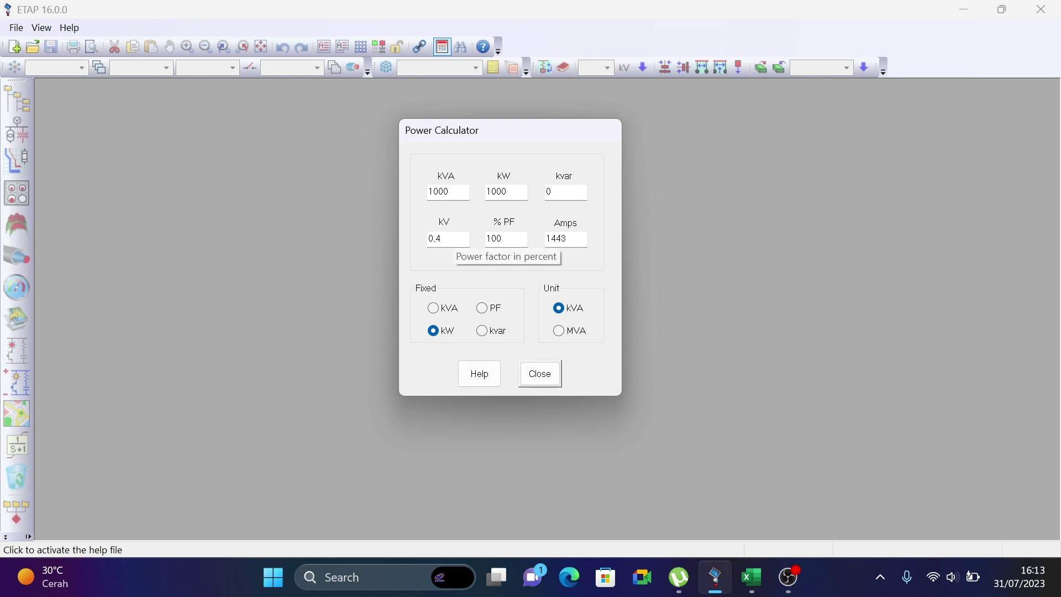
- Recalculate the 1000 kW load with a power factor of 85%, followed by 90%
click(482, 240)
text(85)
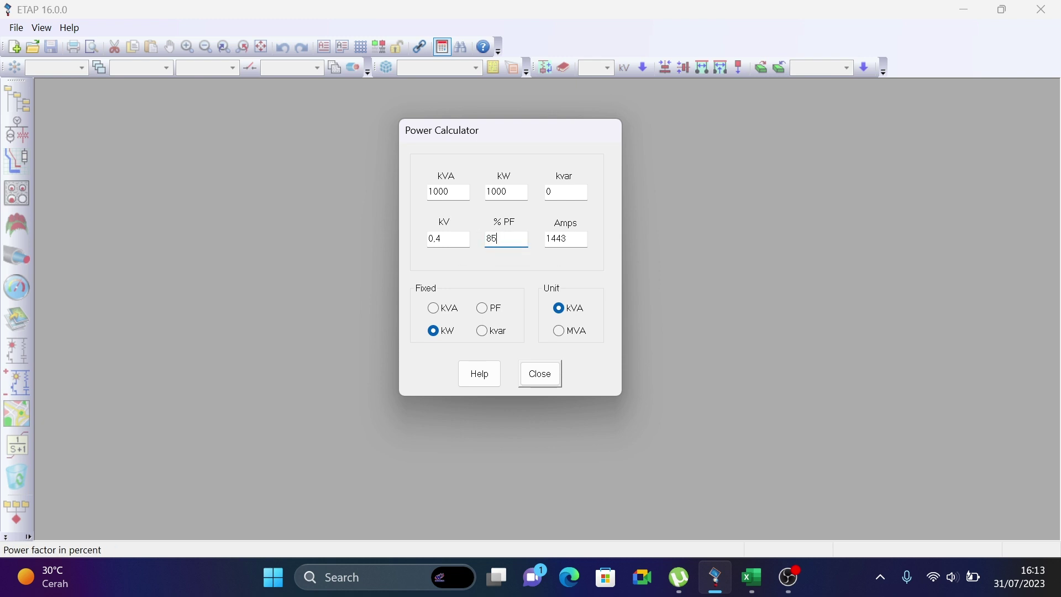
key(Tab)
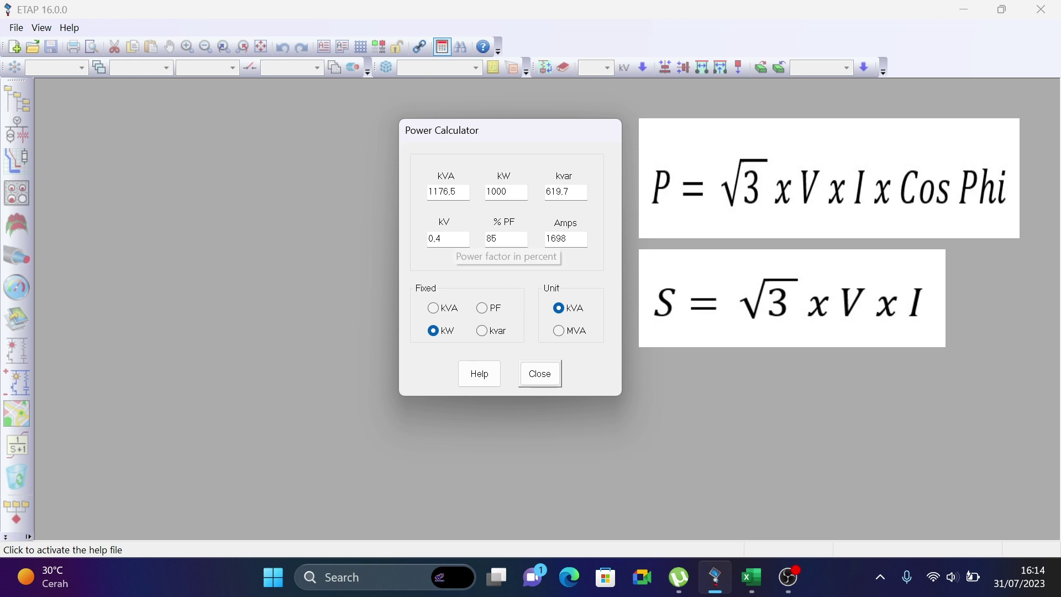
double_click(492, 238)
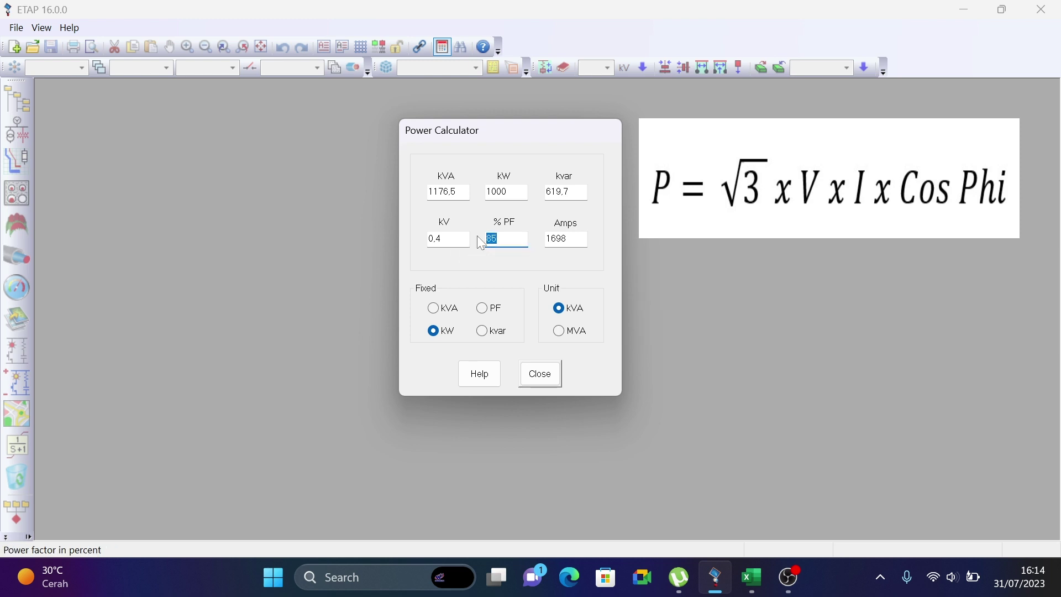
text(90)
key(Tab)
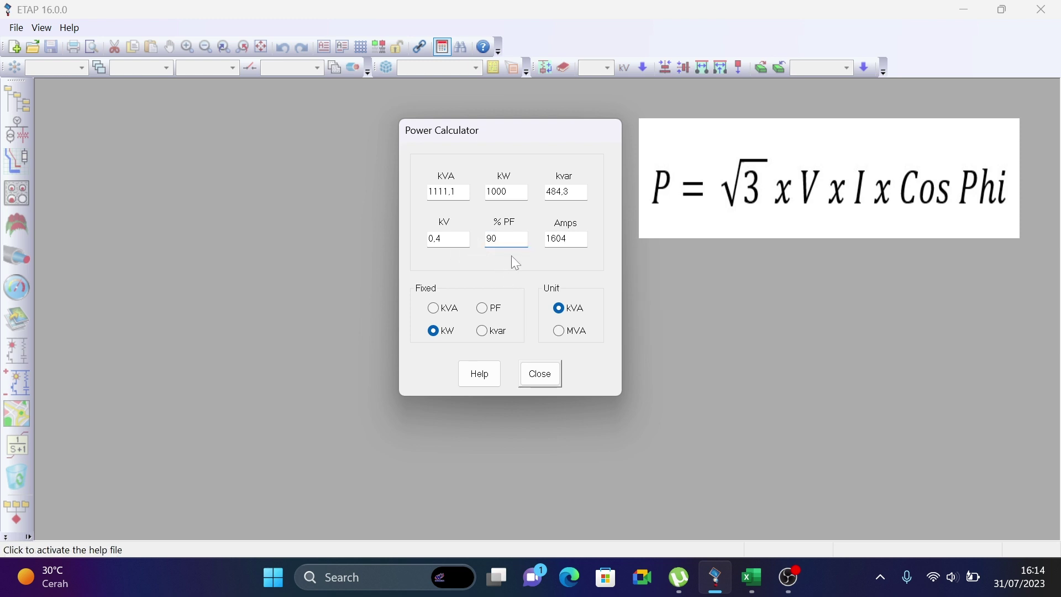
- Set the power factor of the 1000 kW load to 95% and recalculate
click(549, 242)
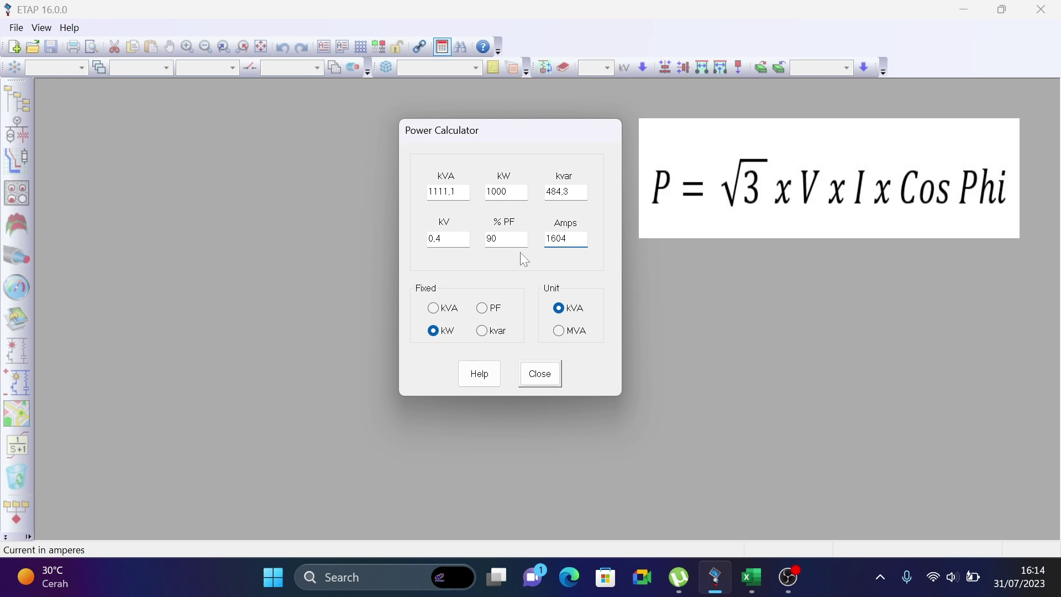
click(506, 238)
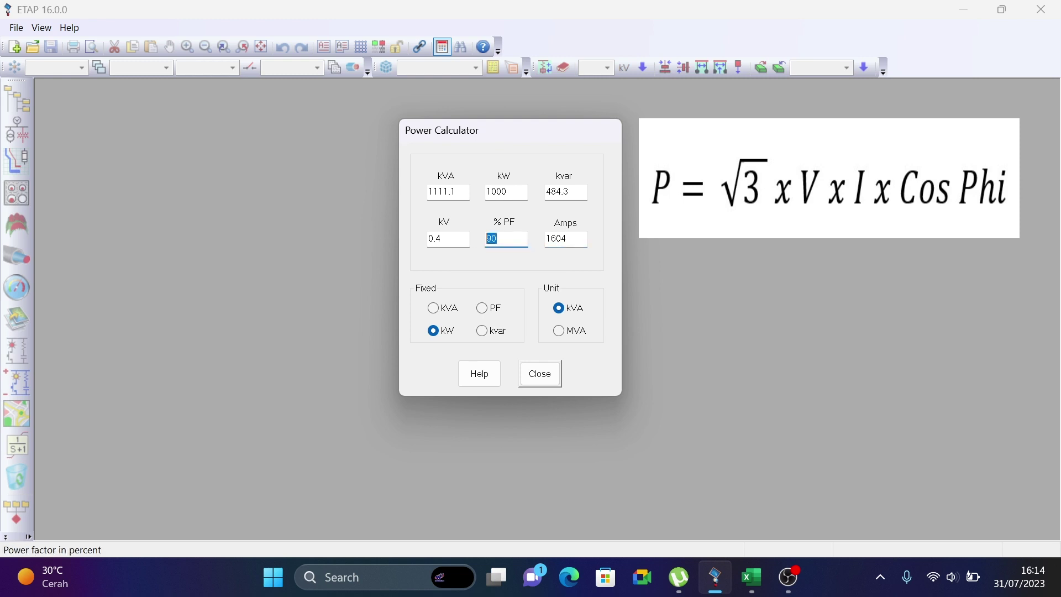
key(BackSpace)
text(95)
key(Tab)
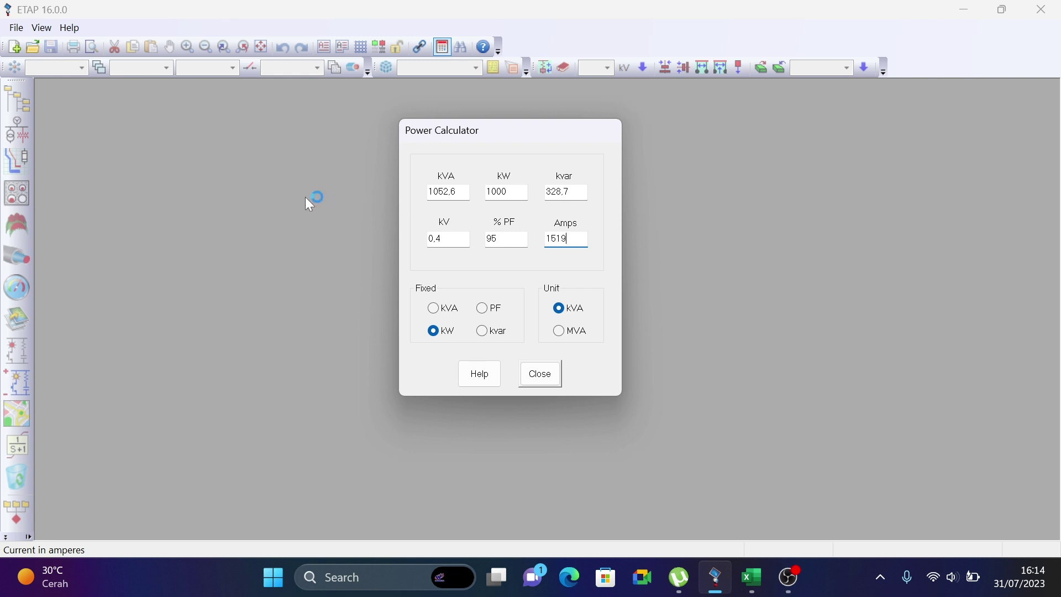
- Choose PF as the fixed quantity at 95% and recalculate for a real power of 500 kW
click(487, 319)
double_click(491, 239)
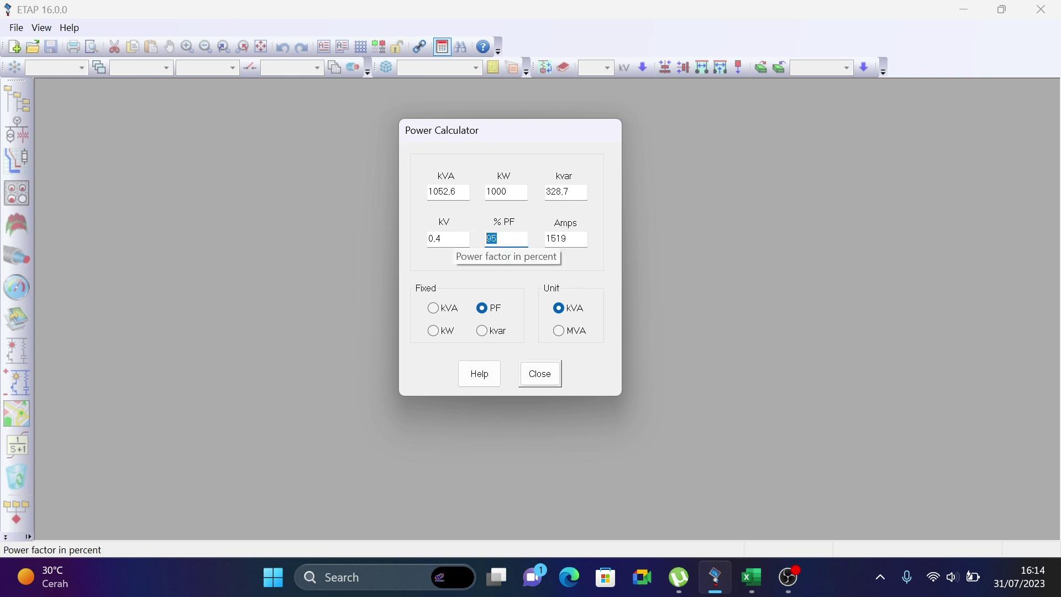
text(95)
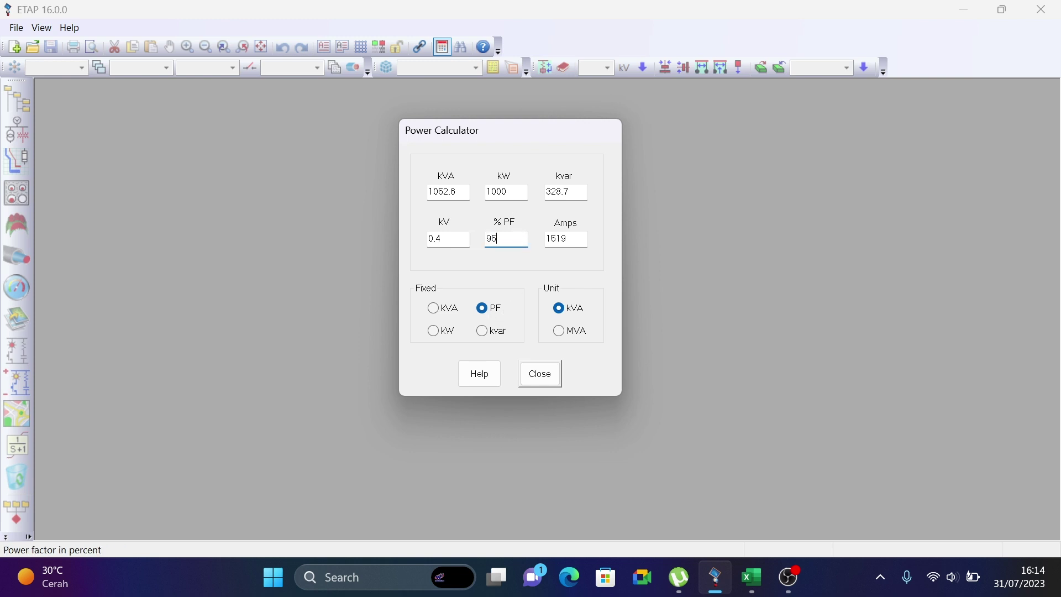
click(513, 191)
key(shift+Home)
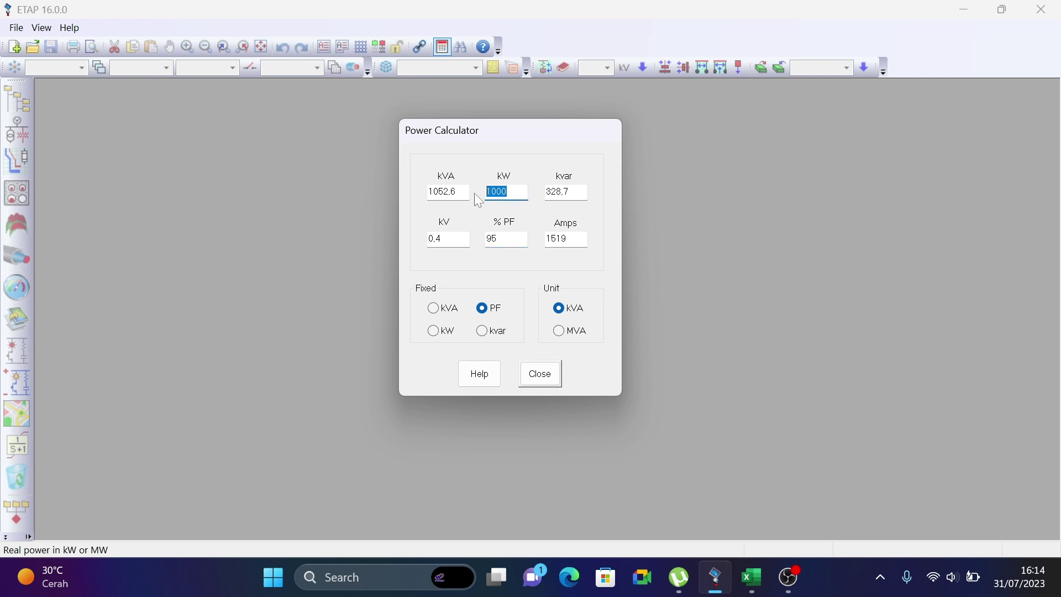
key(BackSpace)
key(BackSpace)
text(500)
click(502, 240)
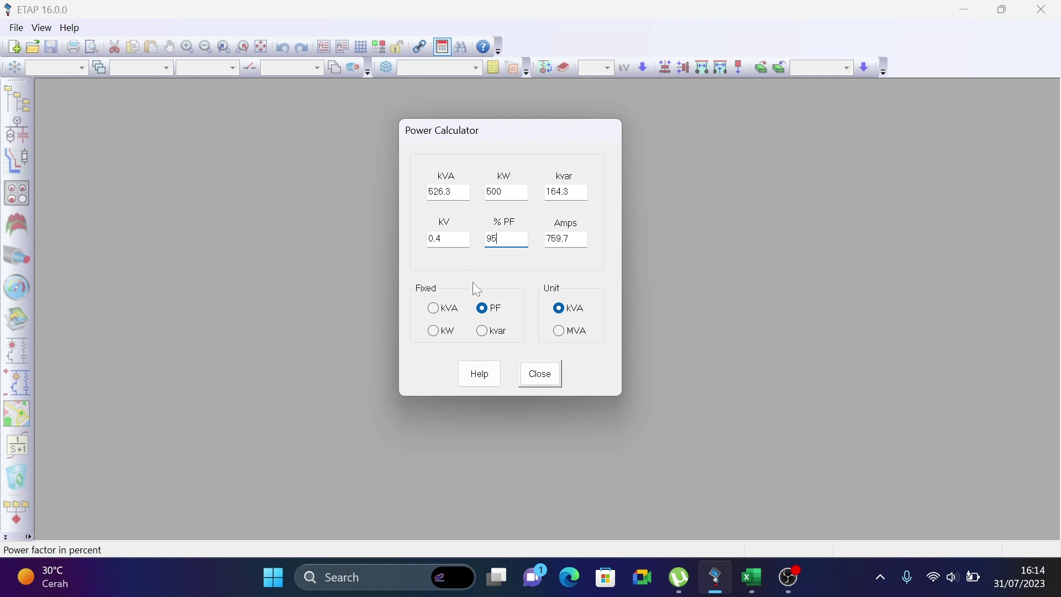
- Choose kvar as the fixed quantity in the Power Calculator
click(483, 333)
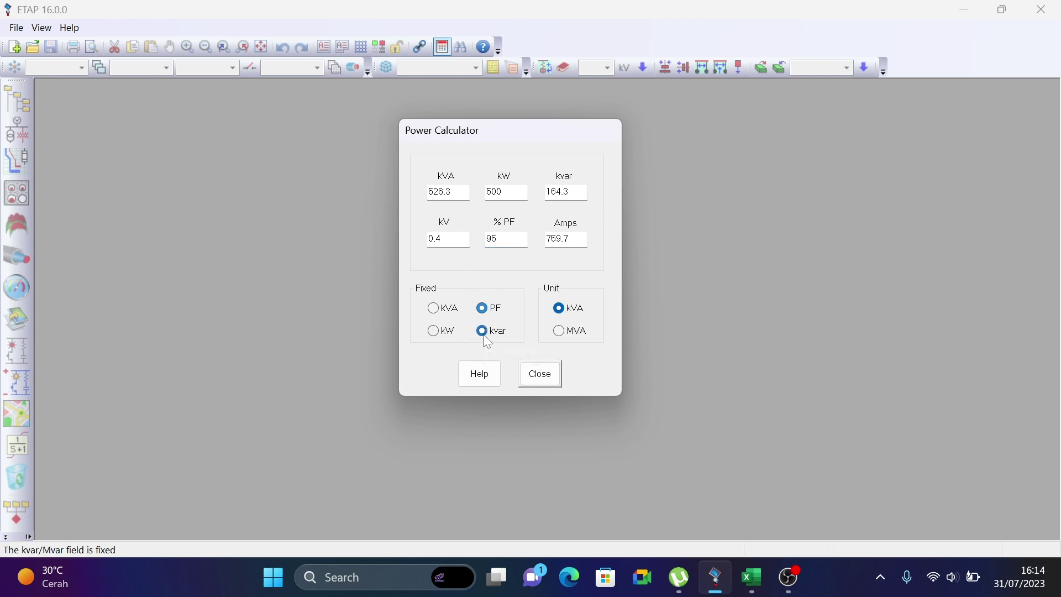